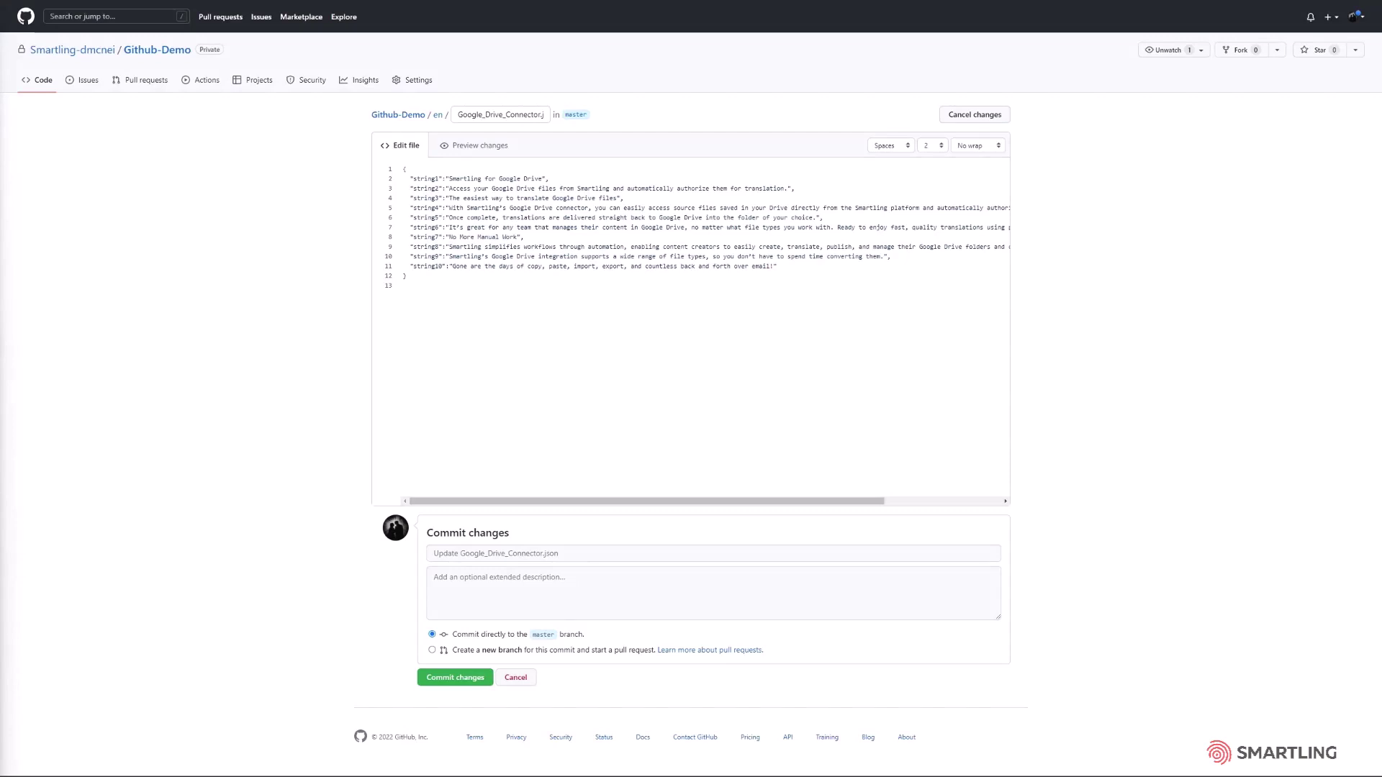
Commit the Google_Drive_Connector.json edit to a new branch and propose the change
click(432, 650)
click(436, 702)
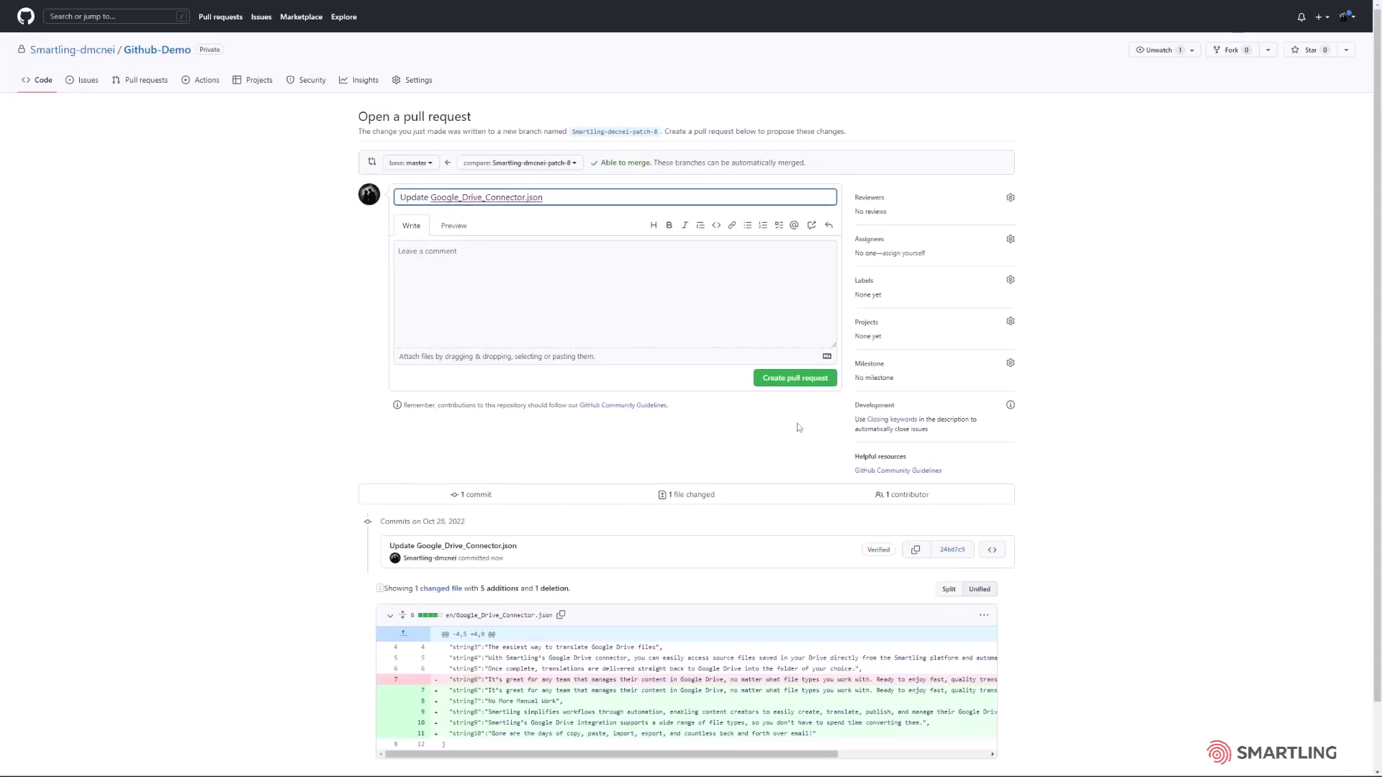
Create the pull request for the Google_Drive_Connector.json update
click(783, 379)
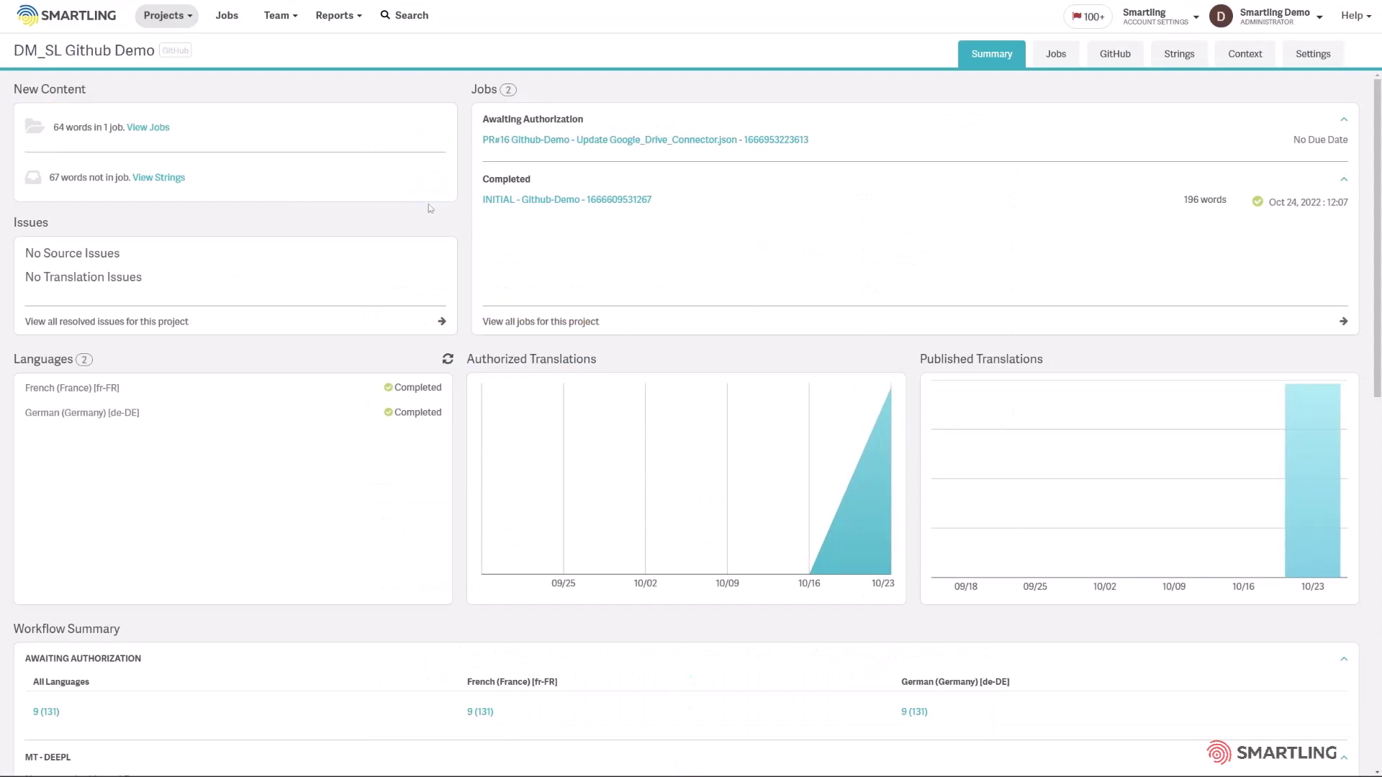
Open Smartling's PR#16 job and start authorizing it (128 words, US$8.32)
click(749, 145)
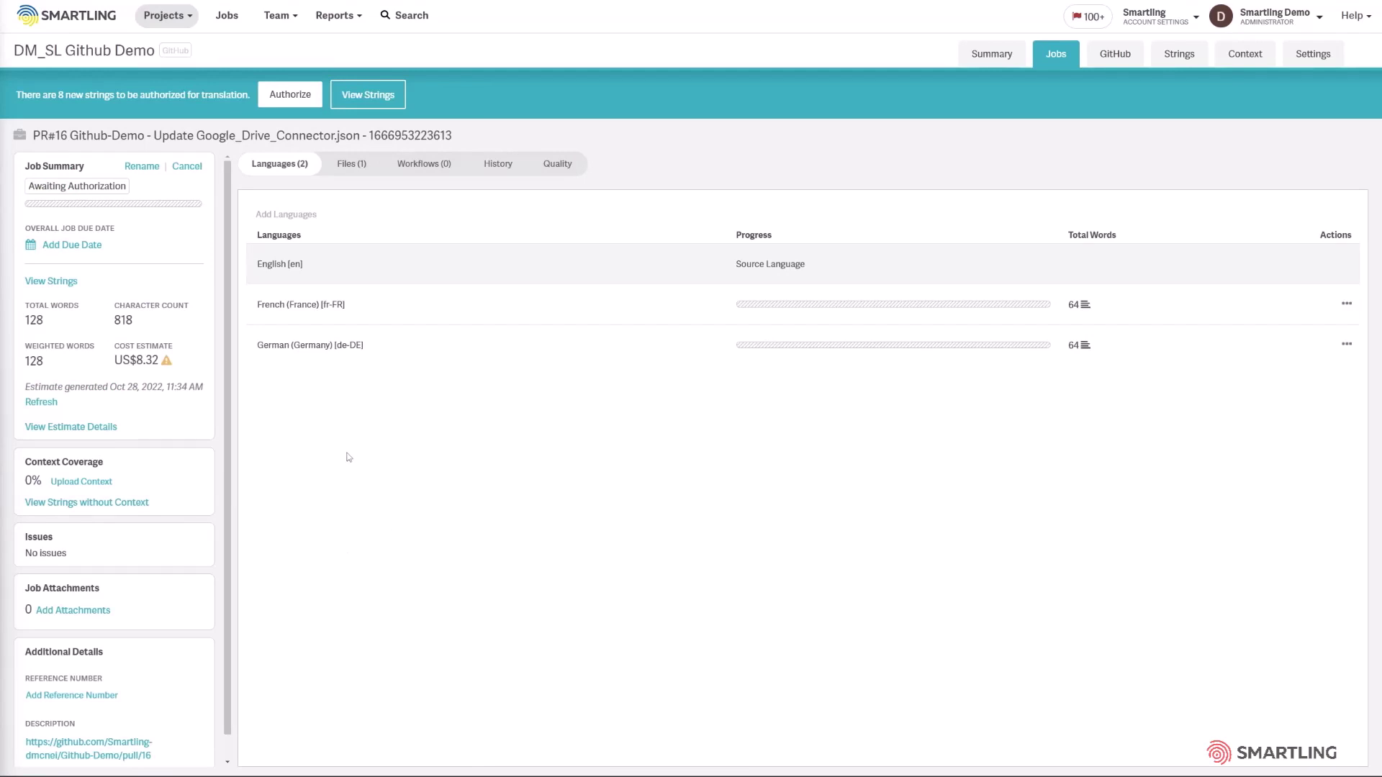
click(289, 101)
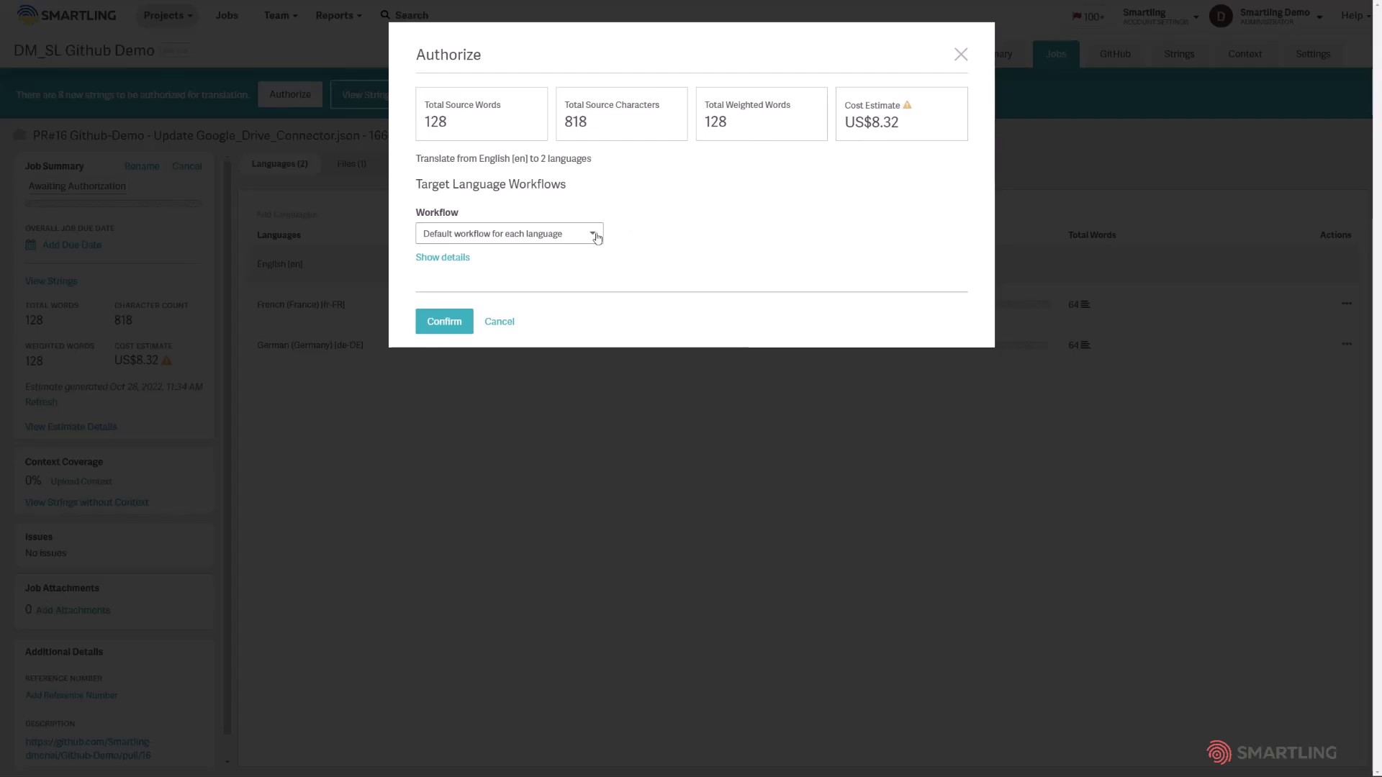
Show per-language workflows, switch German to MT Only, and confirm the PR#16 authorization
click(596, 237)
mouse_move(598, 279)
mouse_down()
mouse_move(598, 357)
mouse_move(599, 271)
mouse_up()
click(497, 259)
click(448, 260)
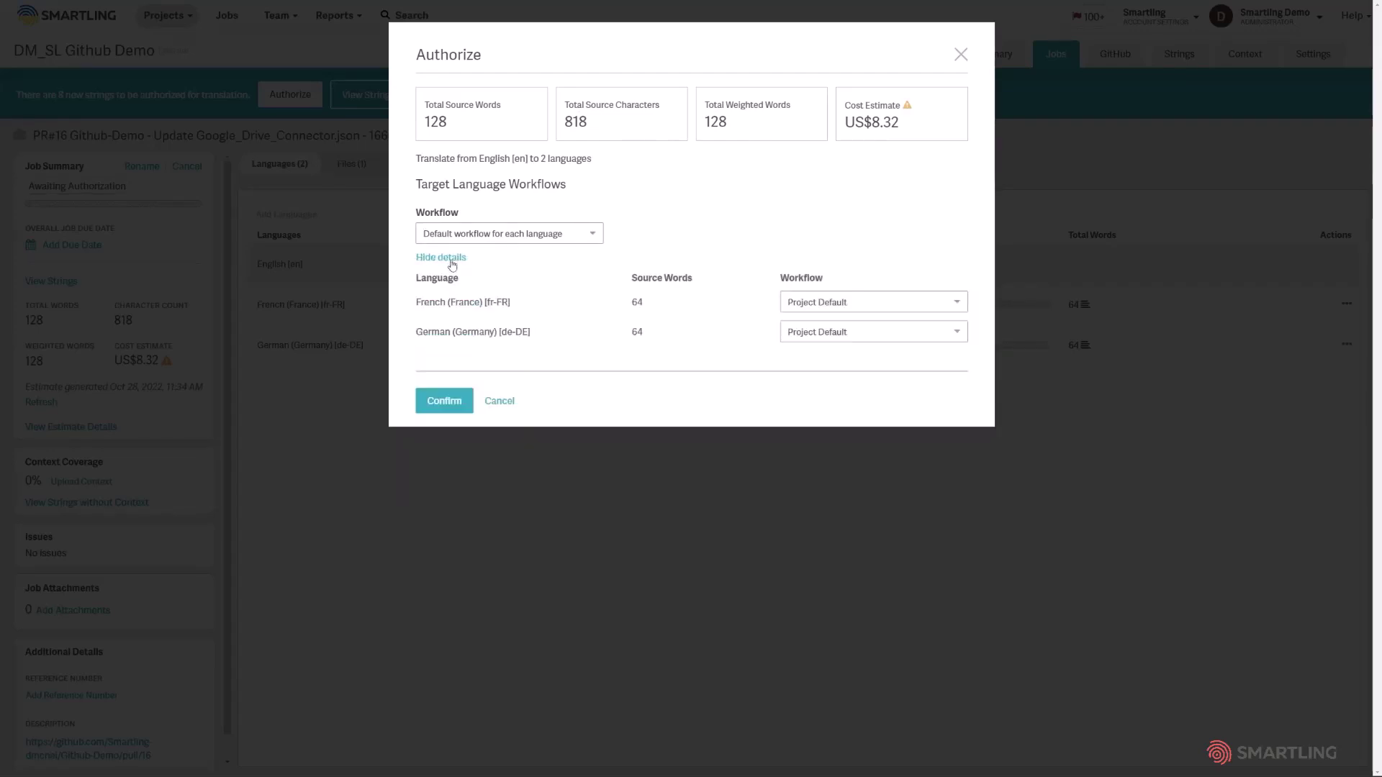
click(957, 332)
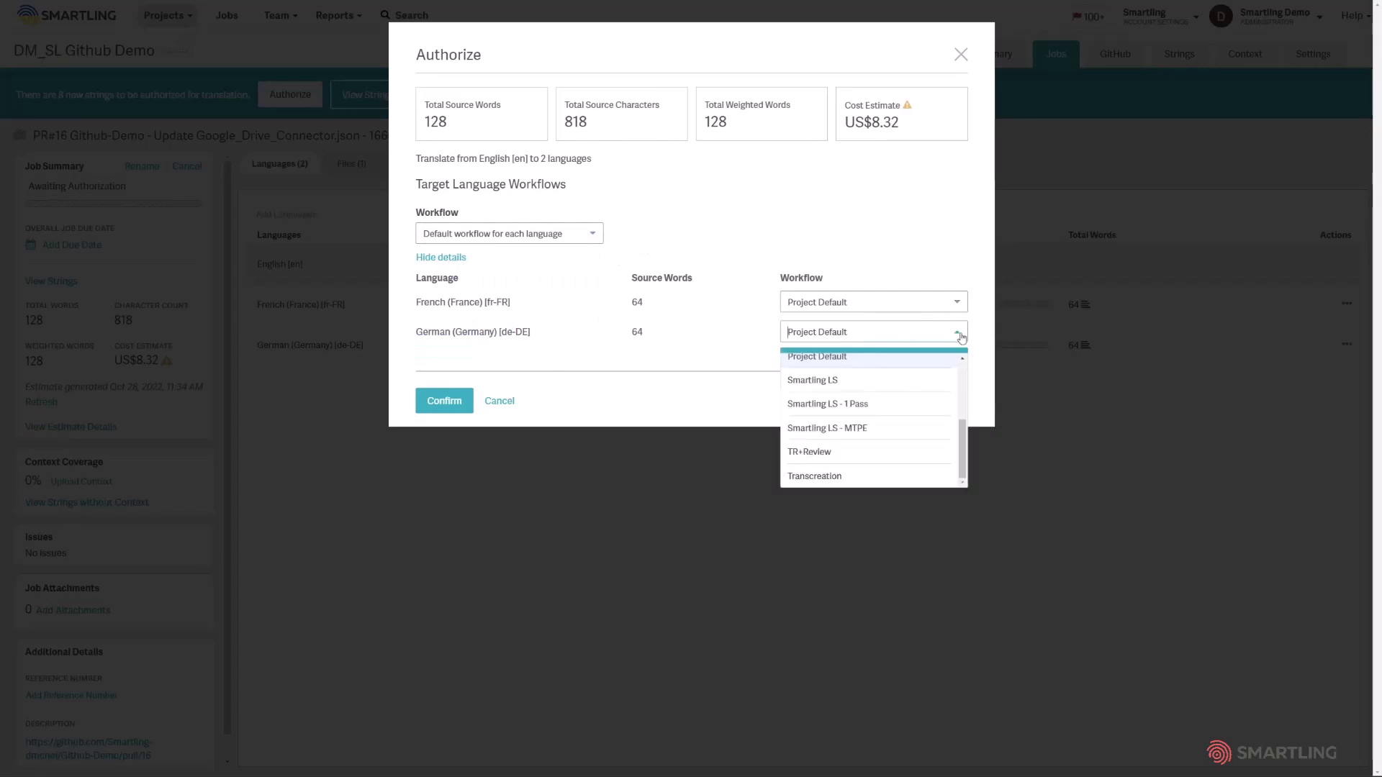
scroll(867, 413, up, 1)
scroll(864, 418, up, 1)
click(865, 417)
click(441, 403)
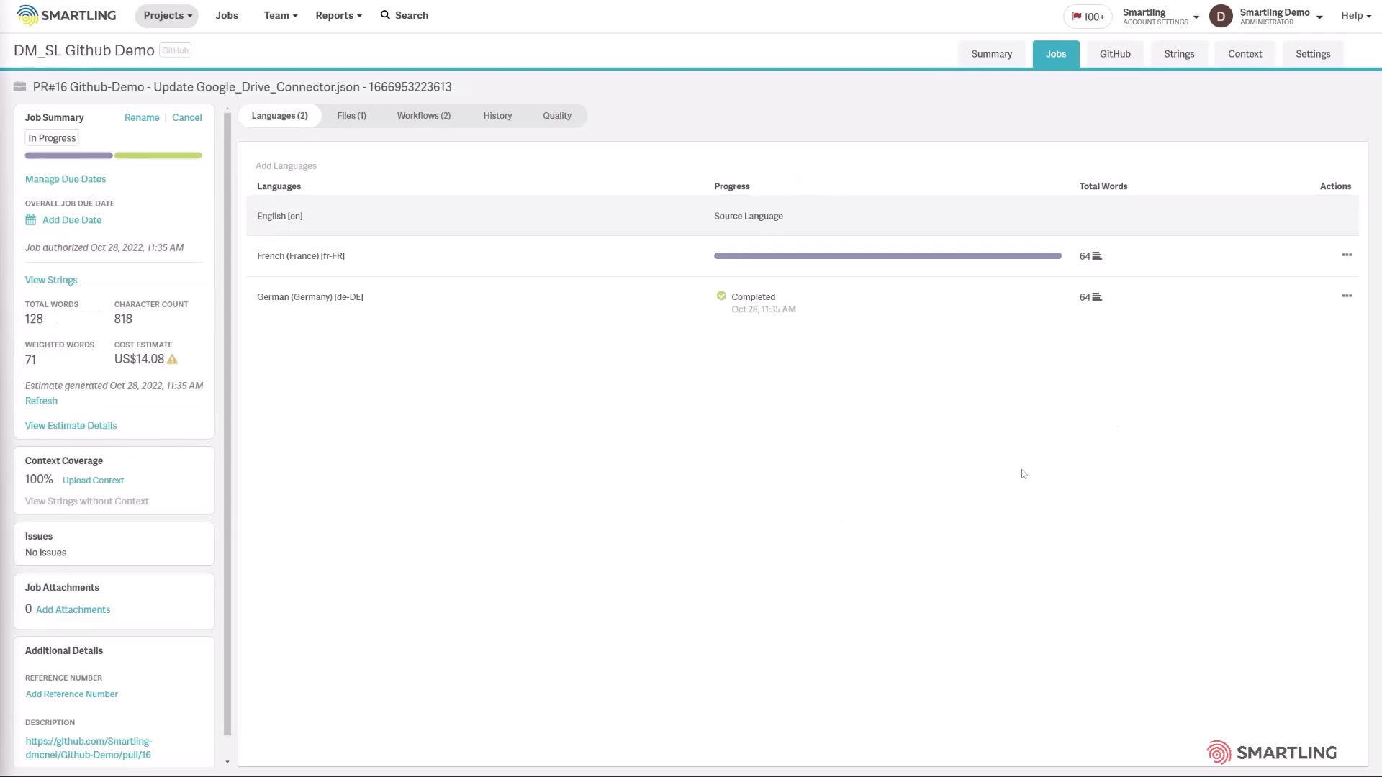
Open the PR#16 French row in Smartling's CAT Tool editor
click(1350, 259)
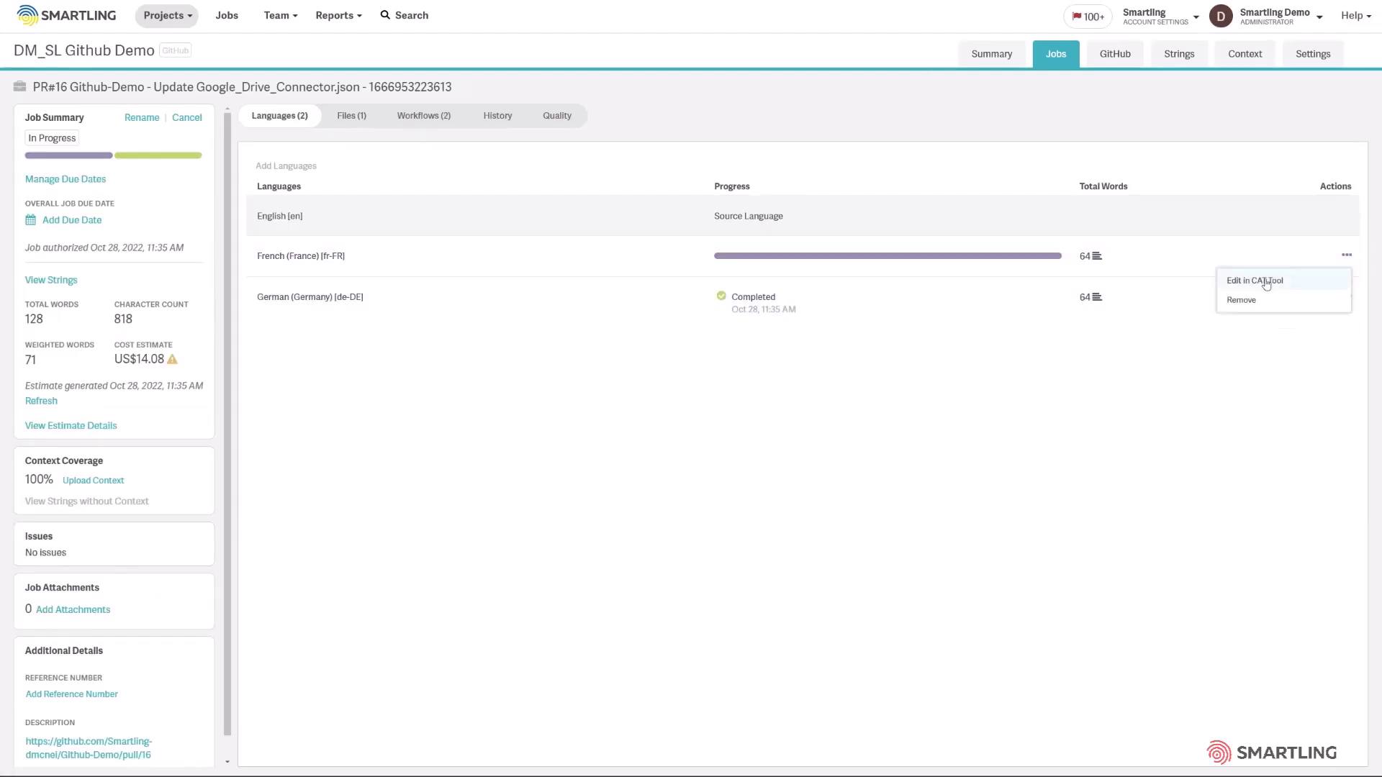
click(1266, 281)
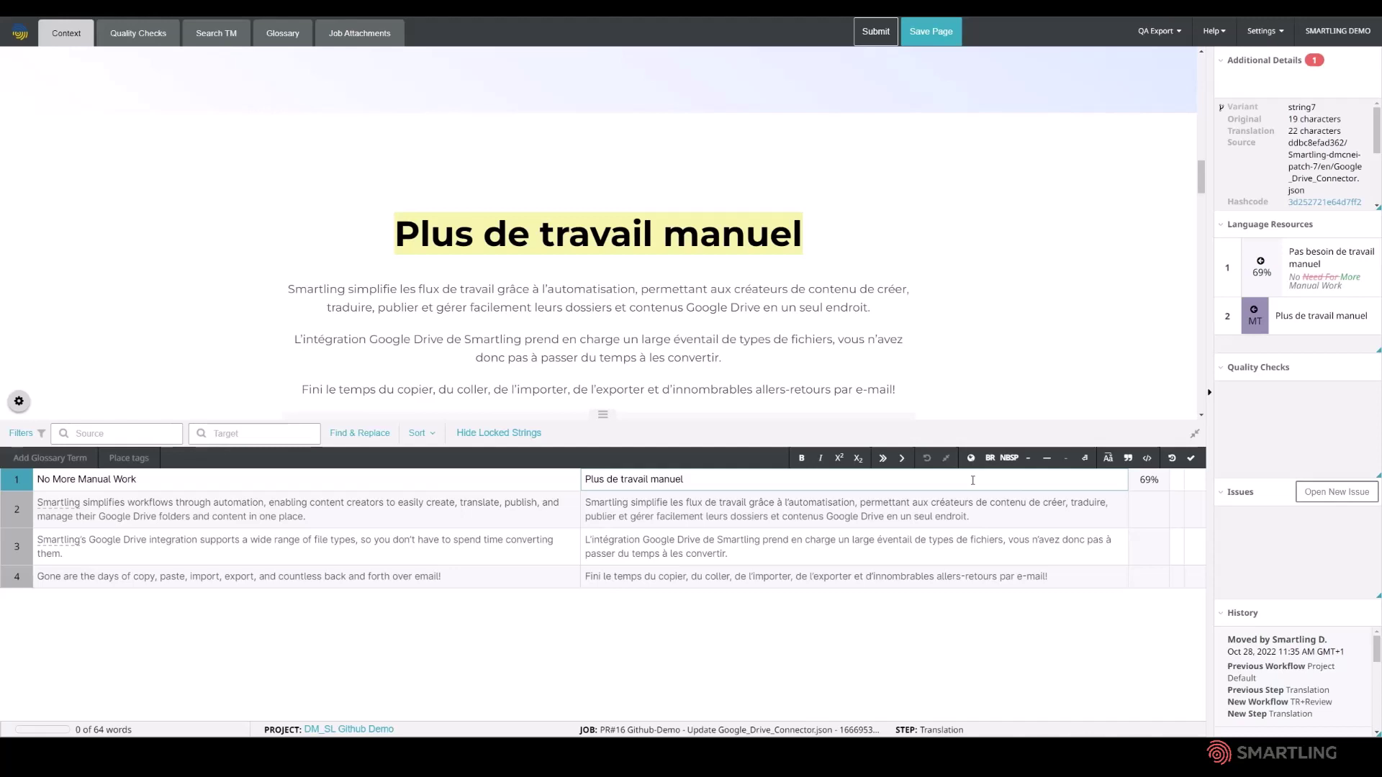
Remove the extra spaces from the first French string and submit all four translations
click(650, 479)
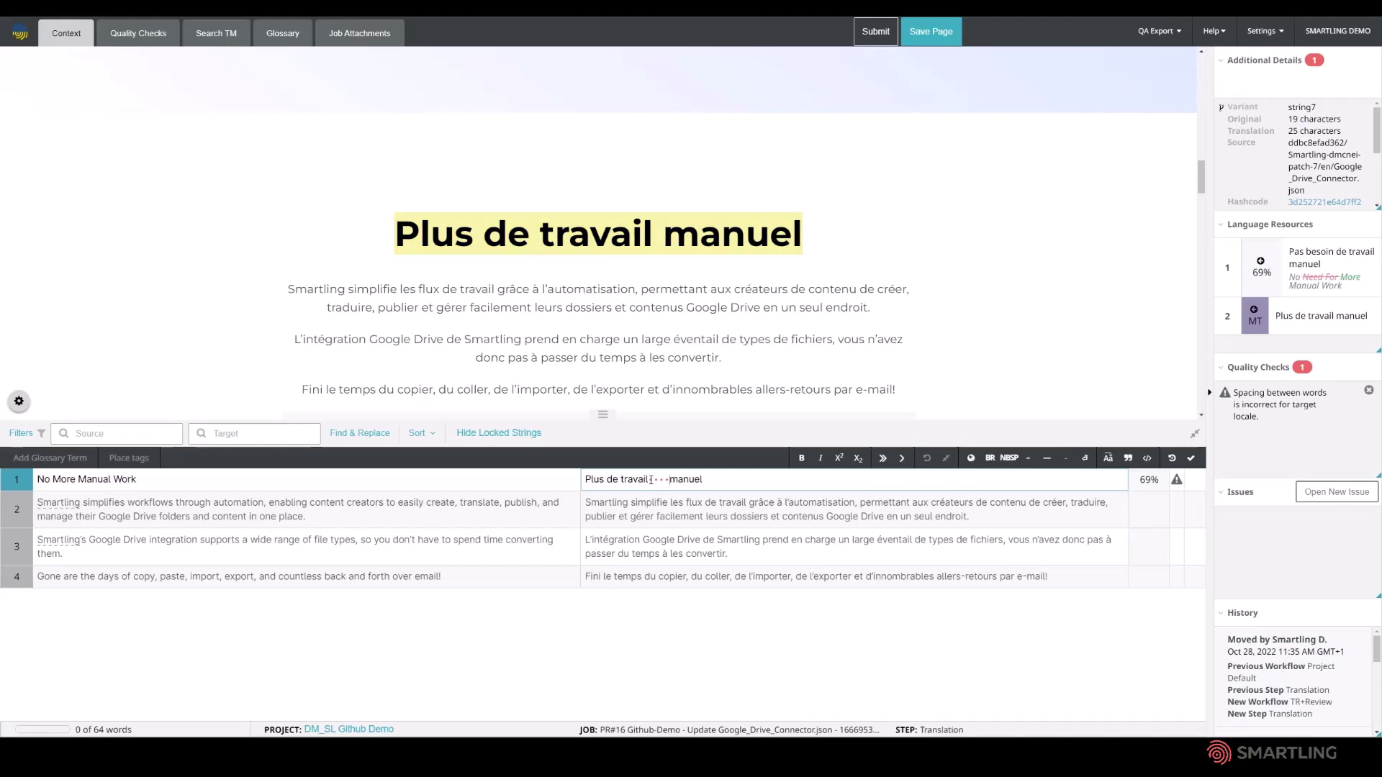
key(BackSpace)
key(BackSpace)
key(BackSpace)
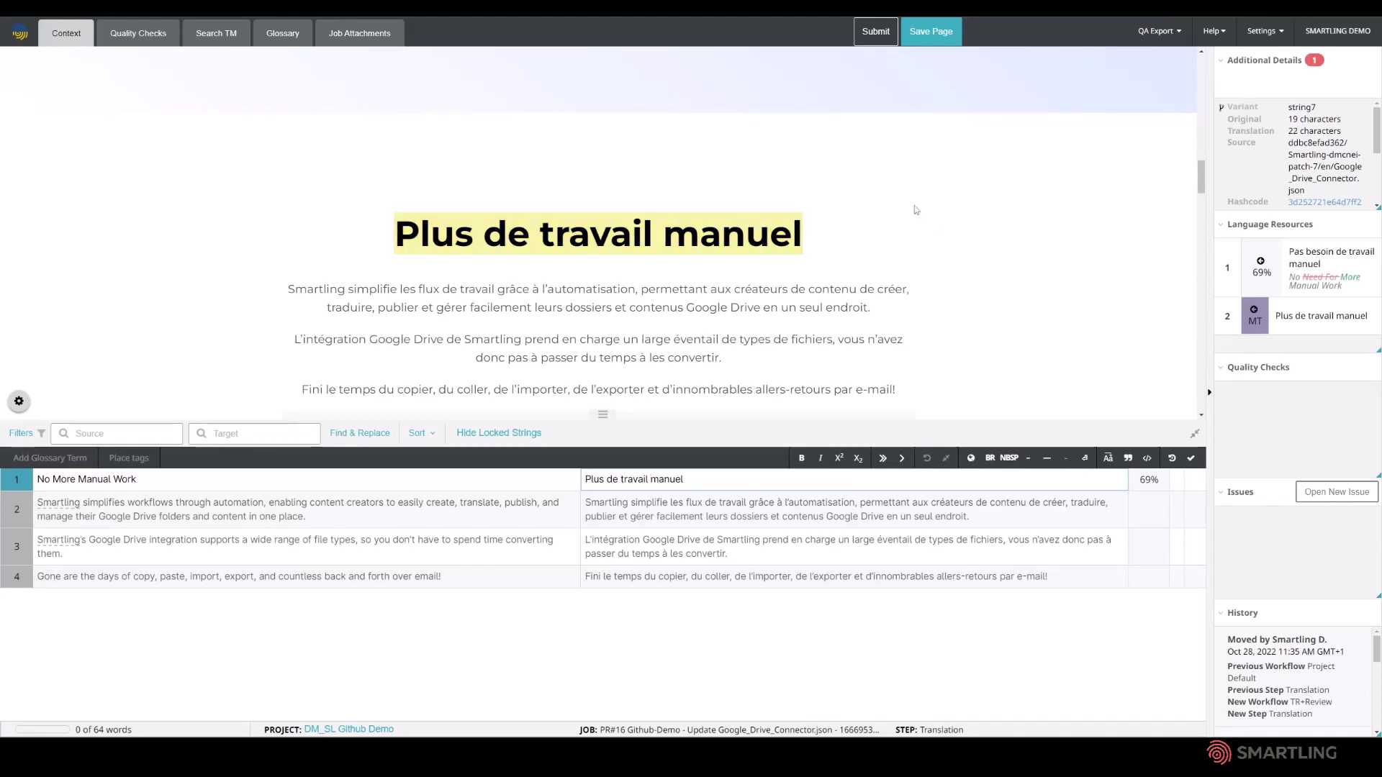
click(875, 33)
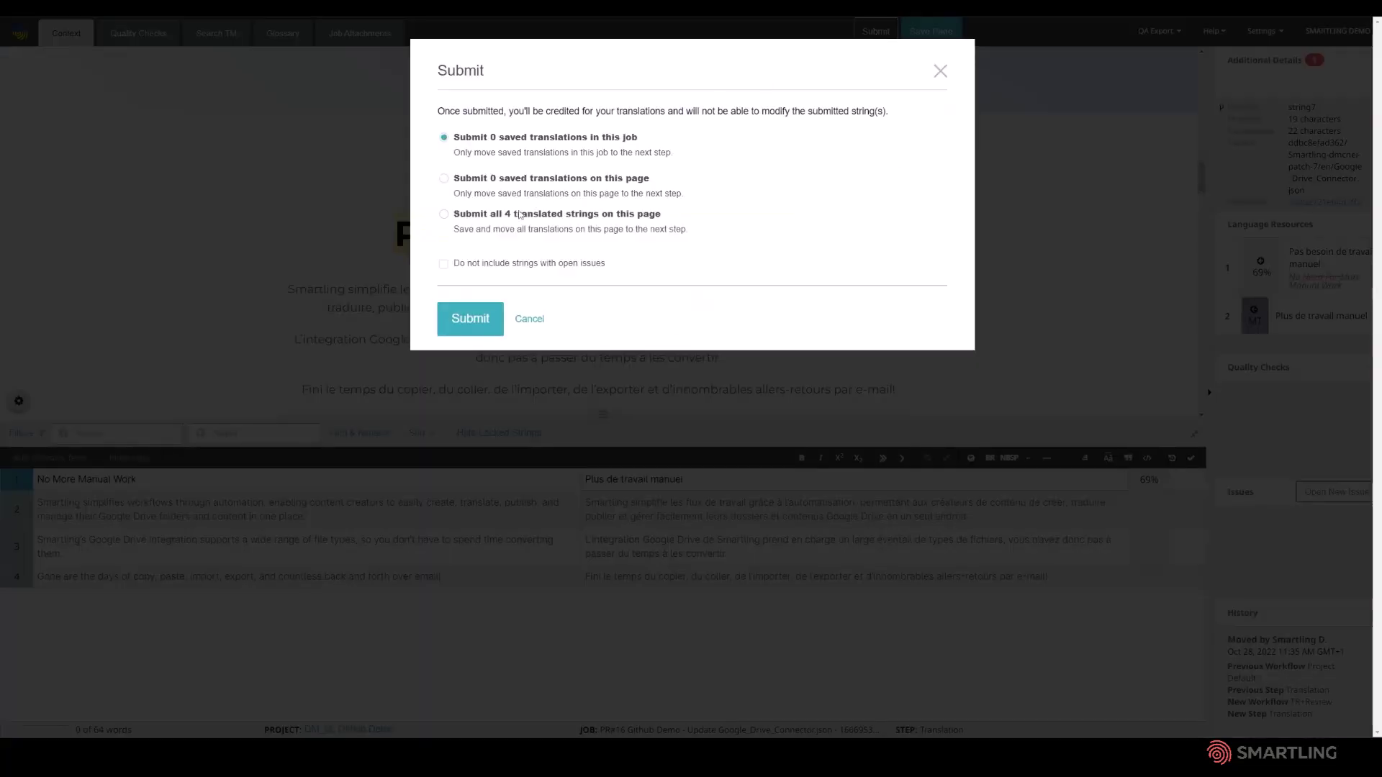
click(469, 319)
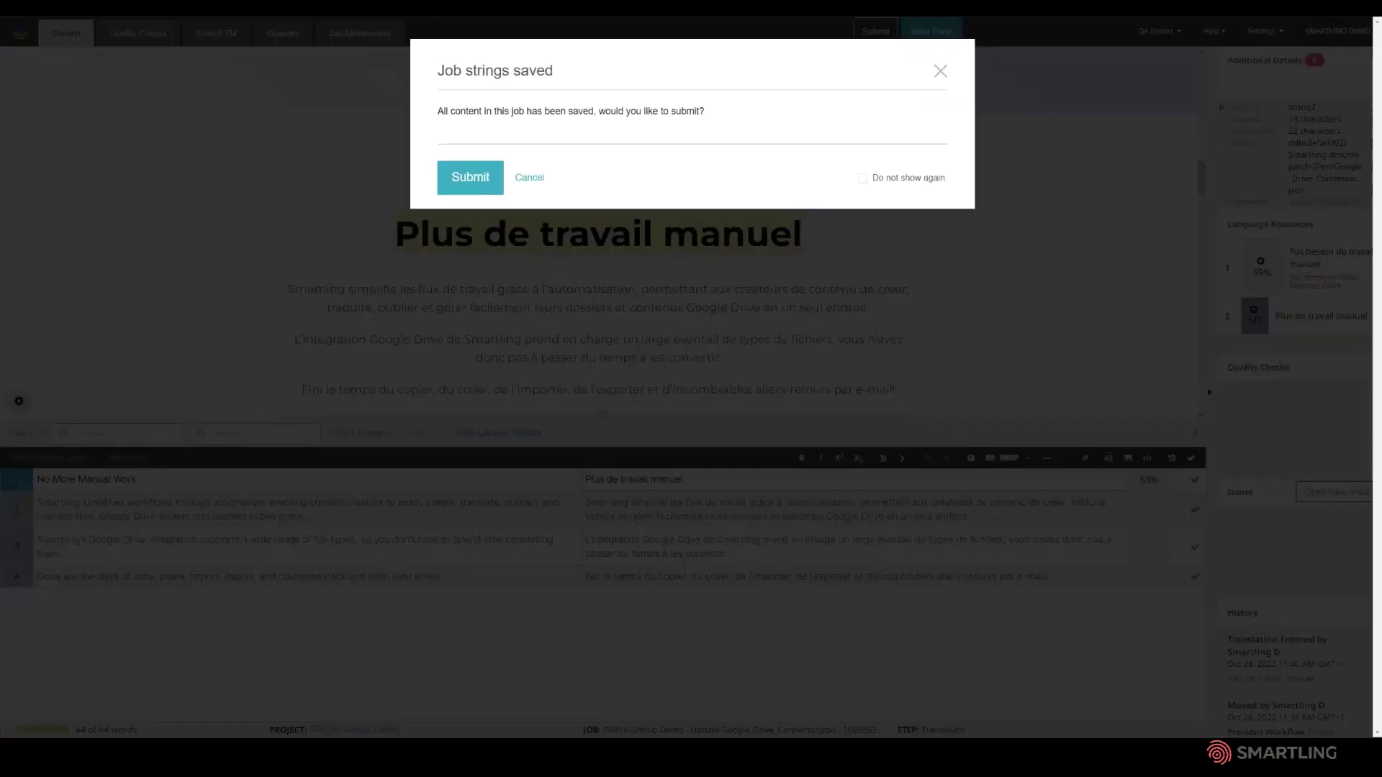
Dismiss the saved-strings notice and list GitHub pull requests, now showing PR #17
click(471, 177)
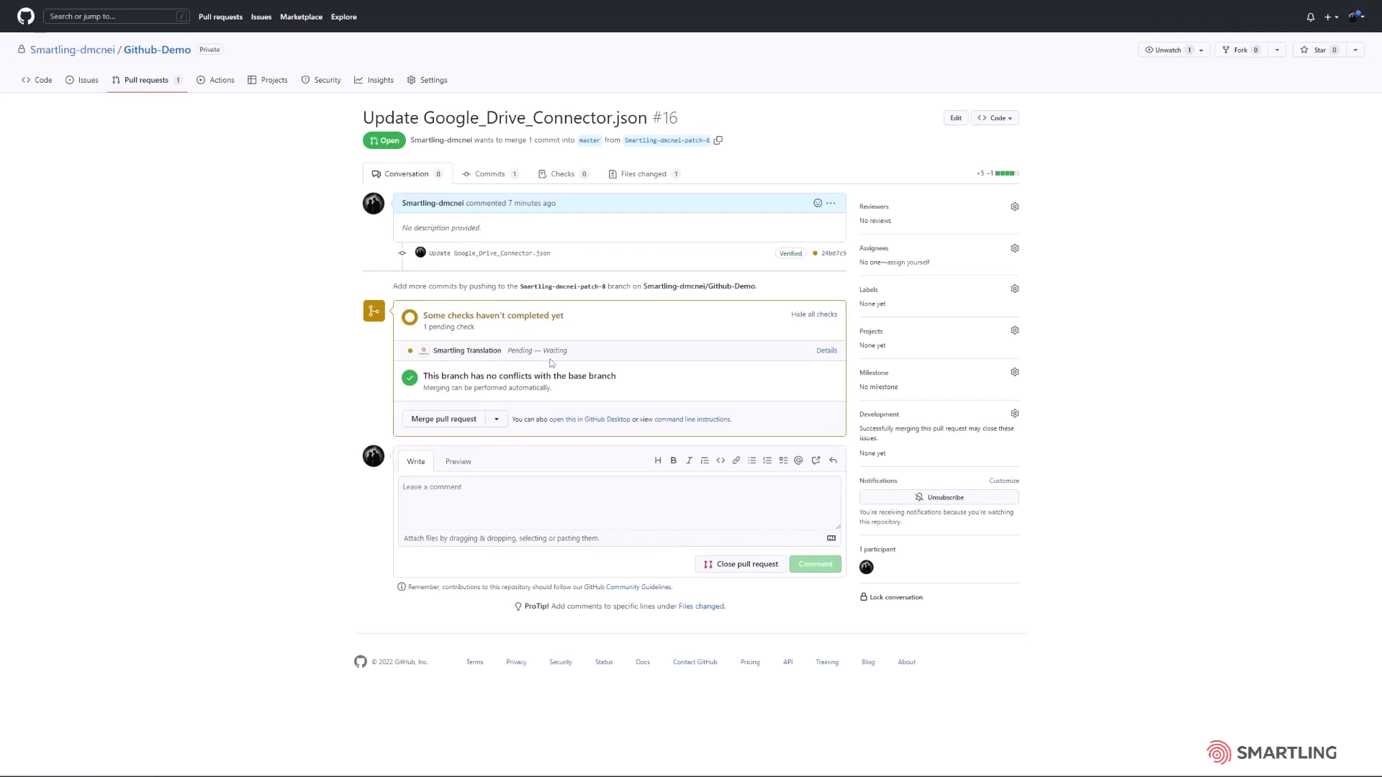
click(149, 84)
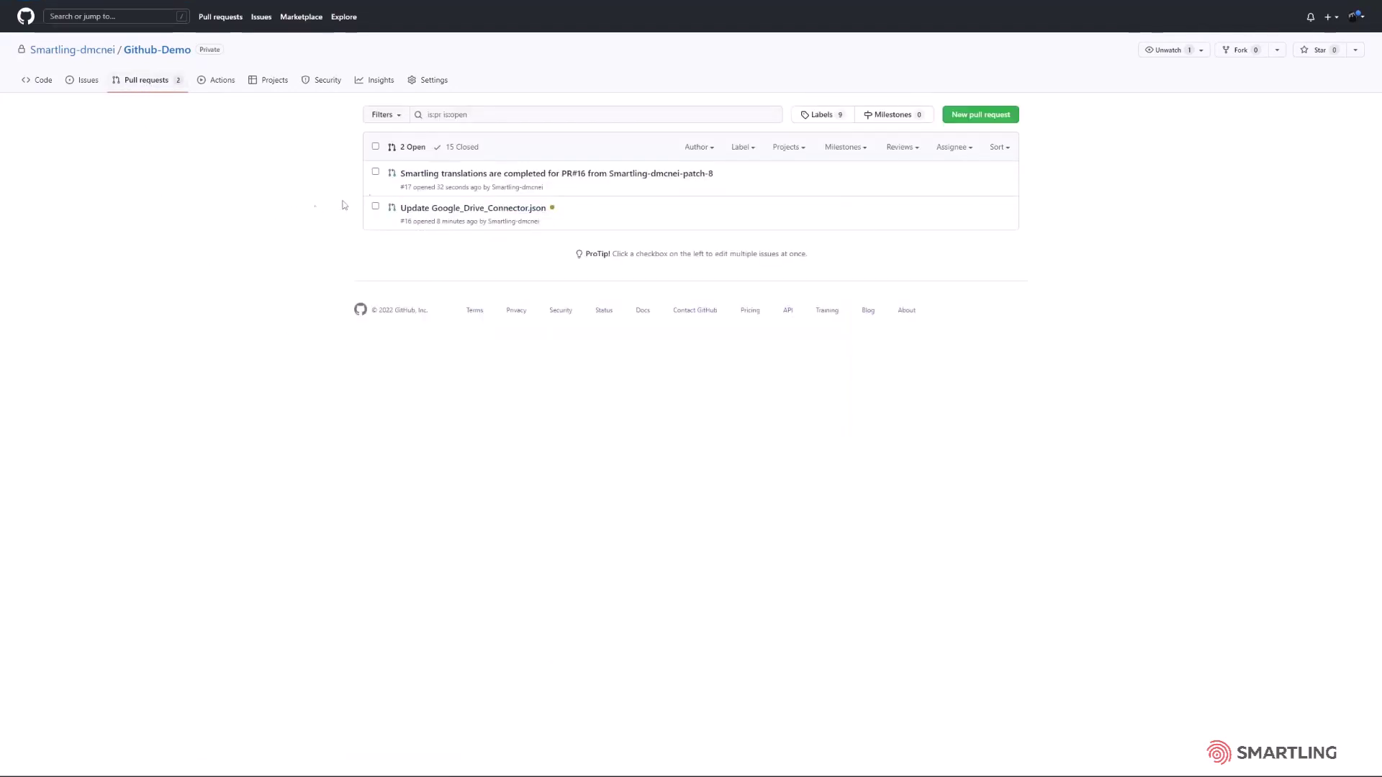
Open and merge PR #17 containing the Smartling translations for PR#16
click(545, 176)
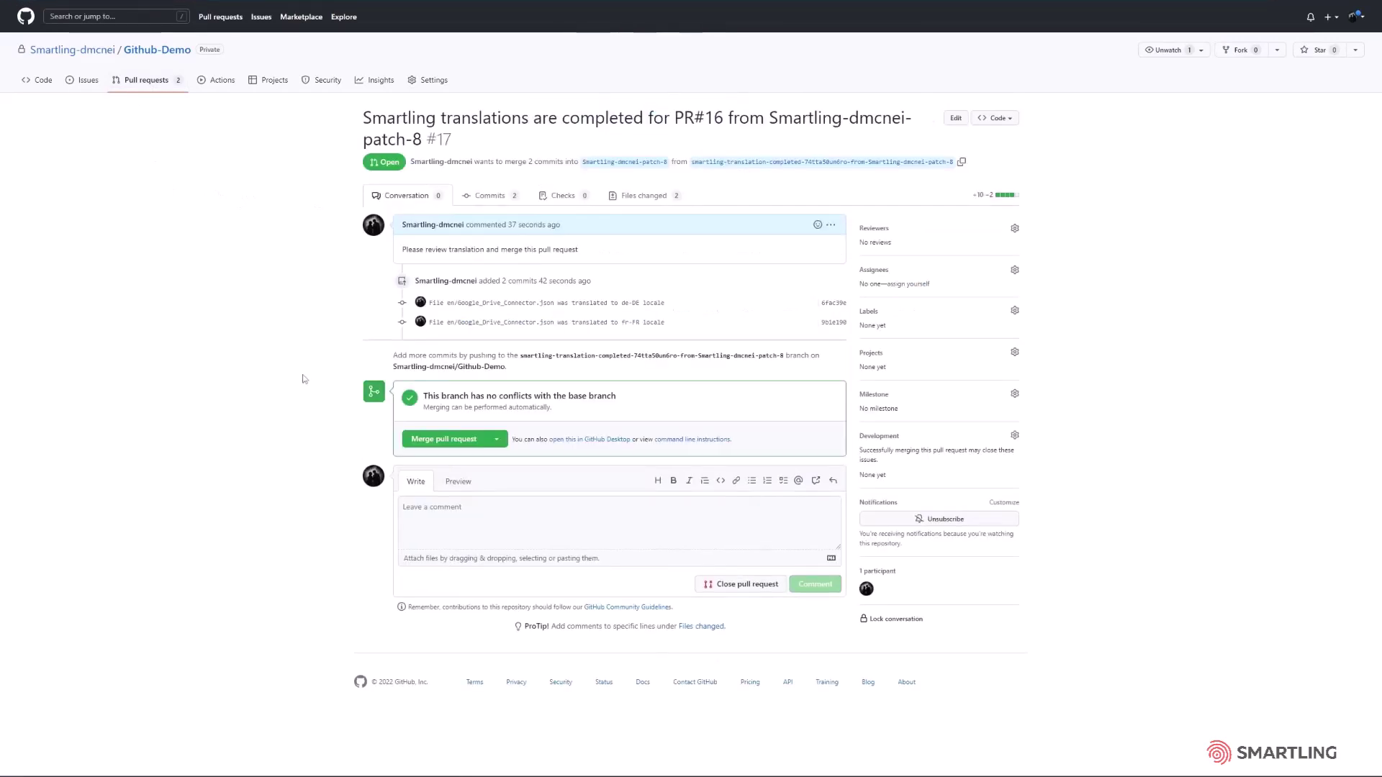
click(421, 440)
click(428, 480)
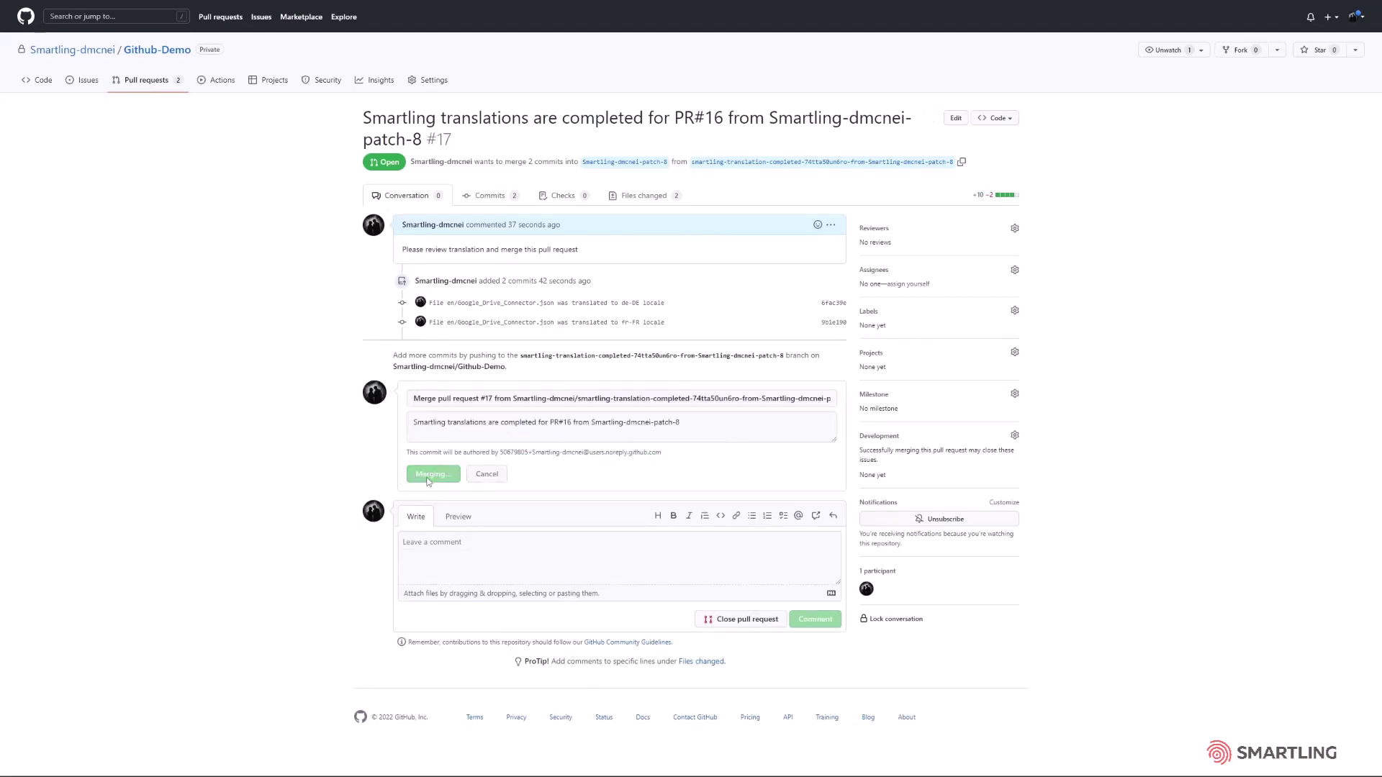
click(155, 85)
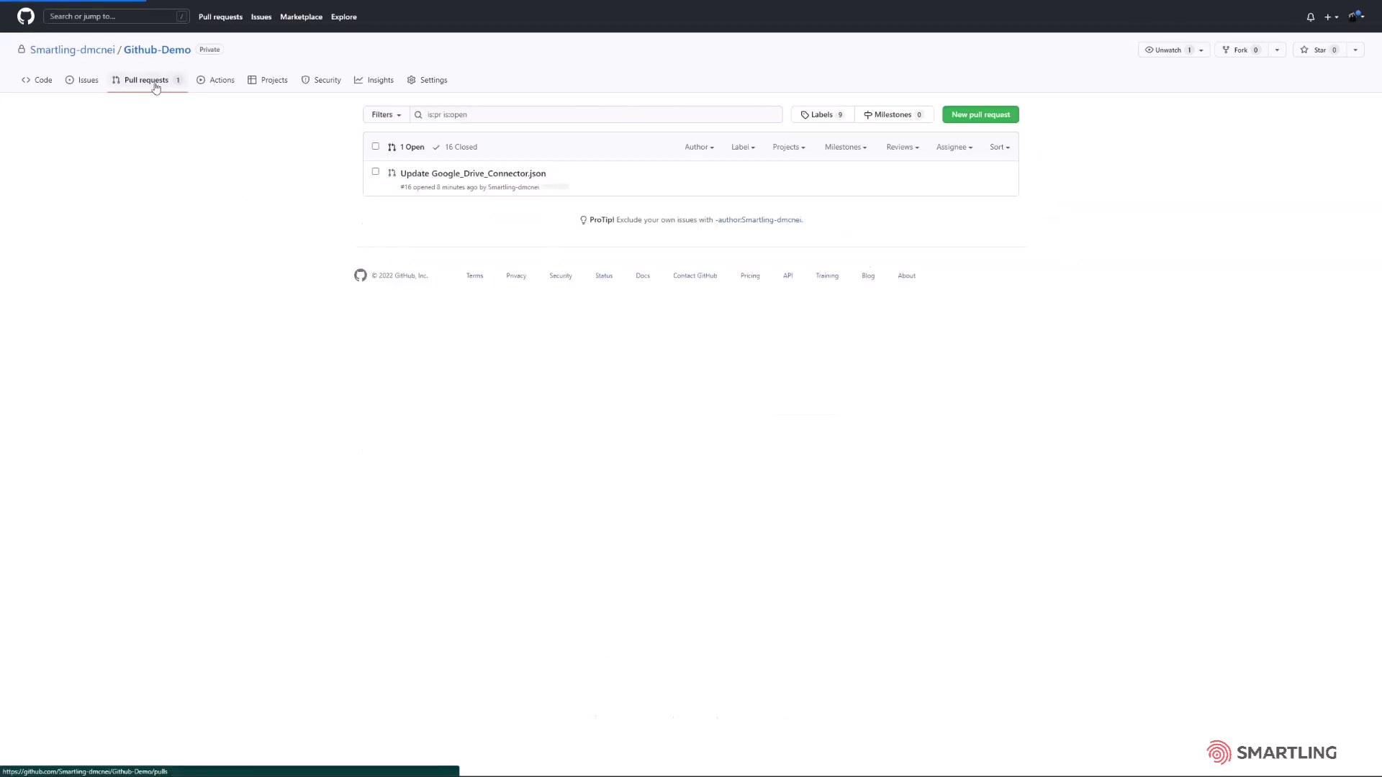
Merge PR #16 'Update Google_Drive_Connector.json' into master
click(437, 173)
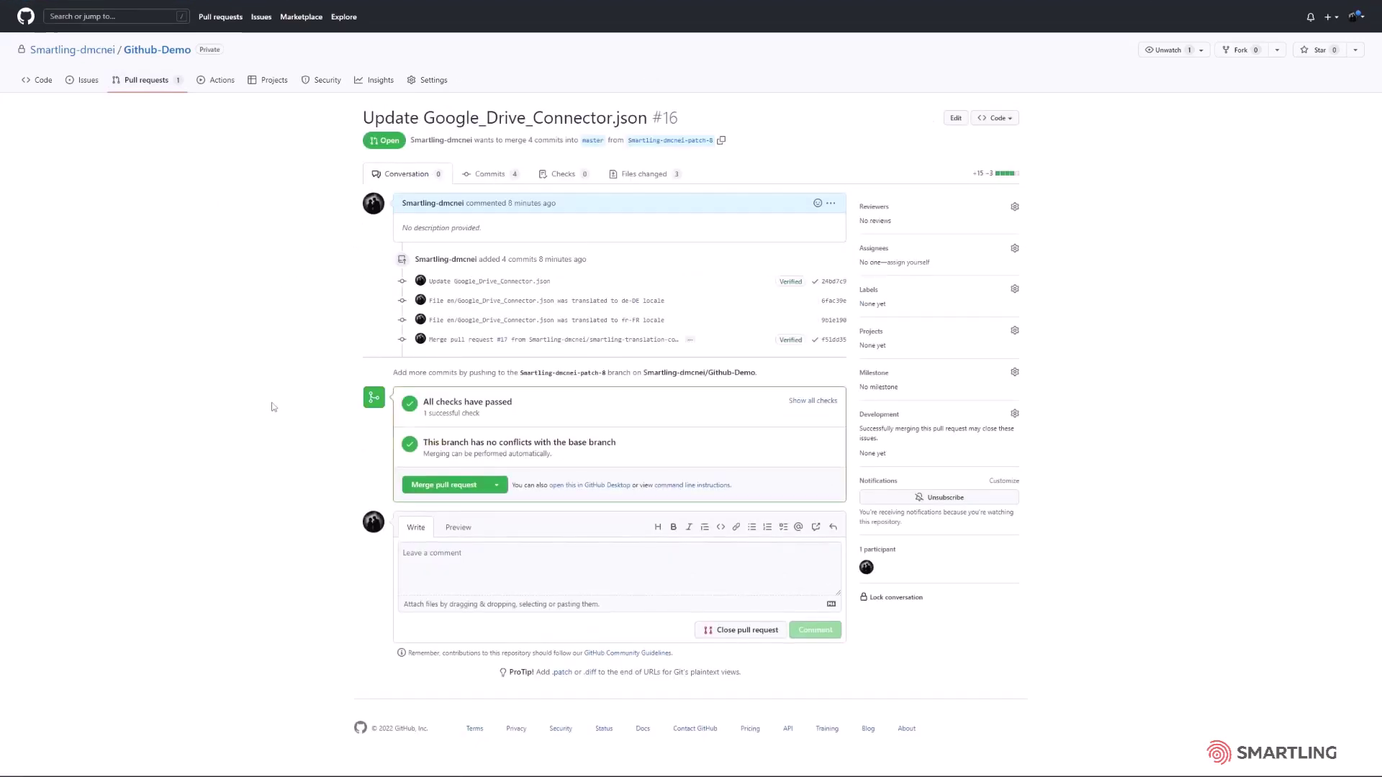
click(421, 490)
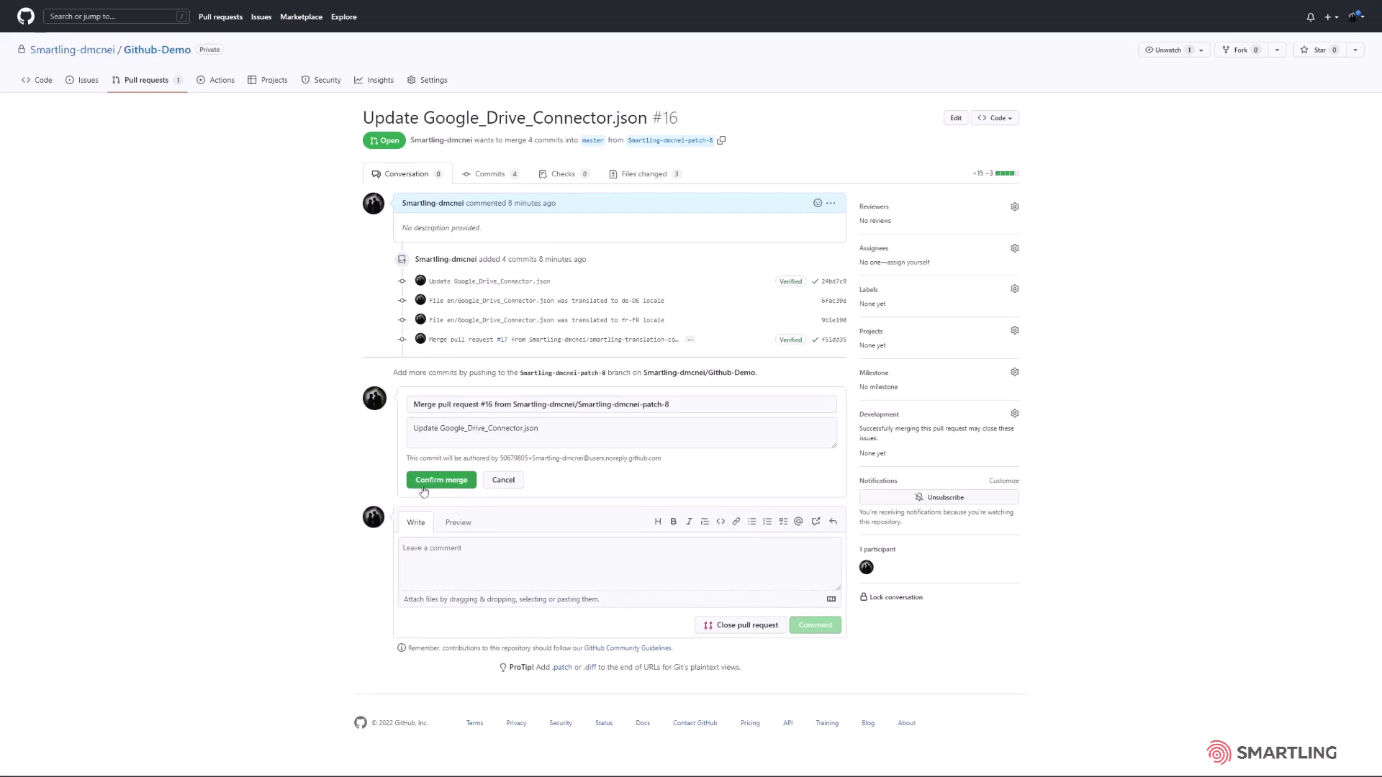
click(427, 484)
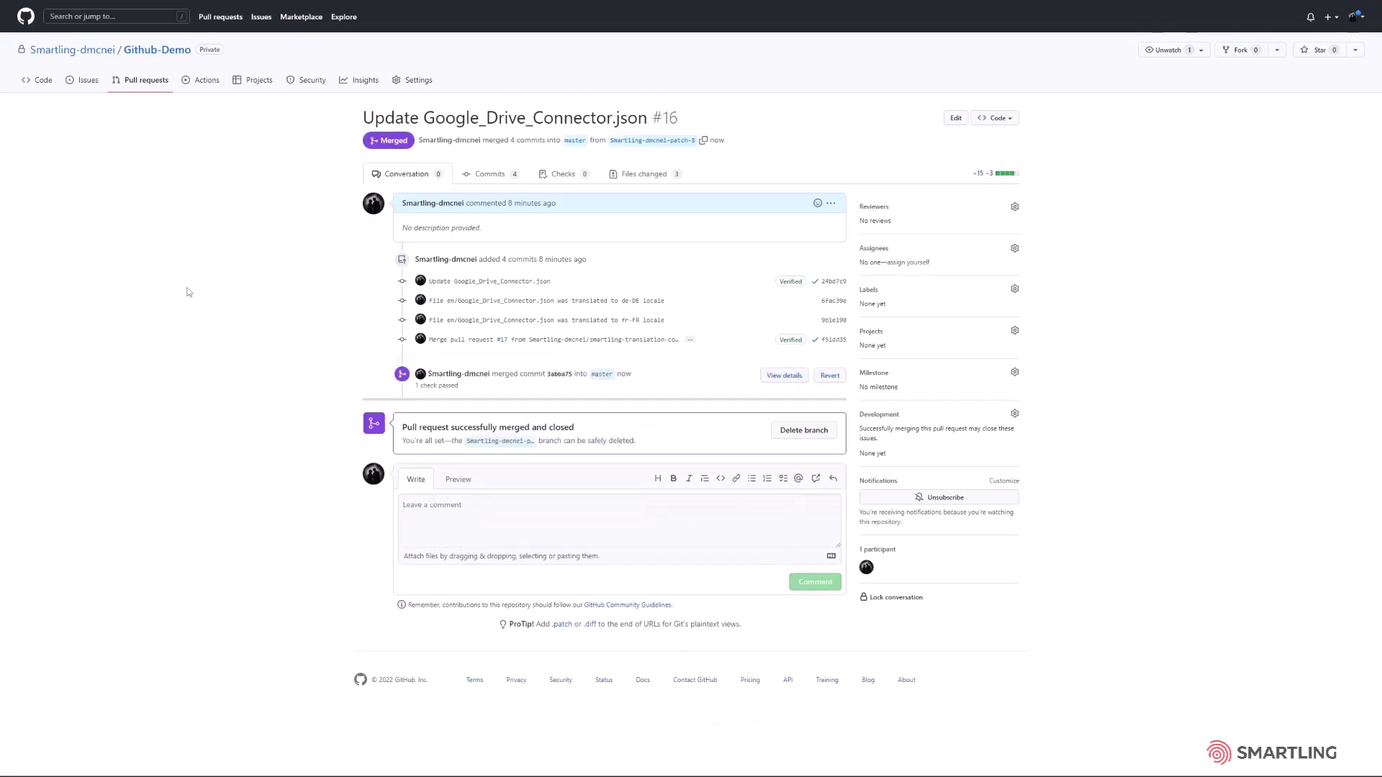
click(159, 53)
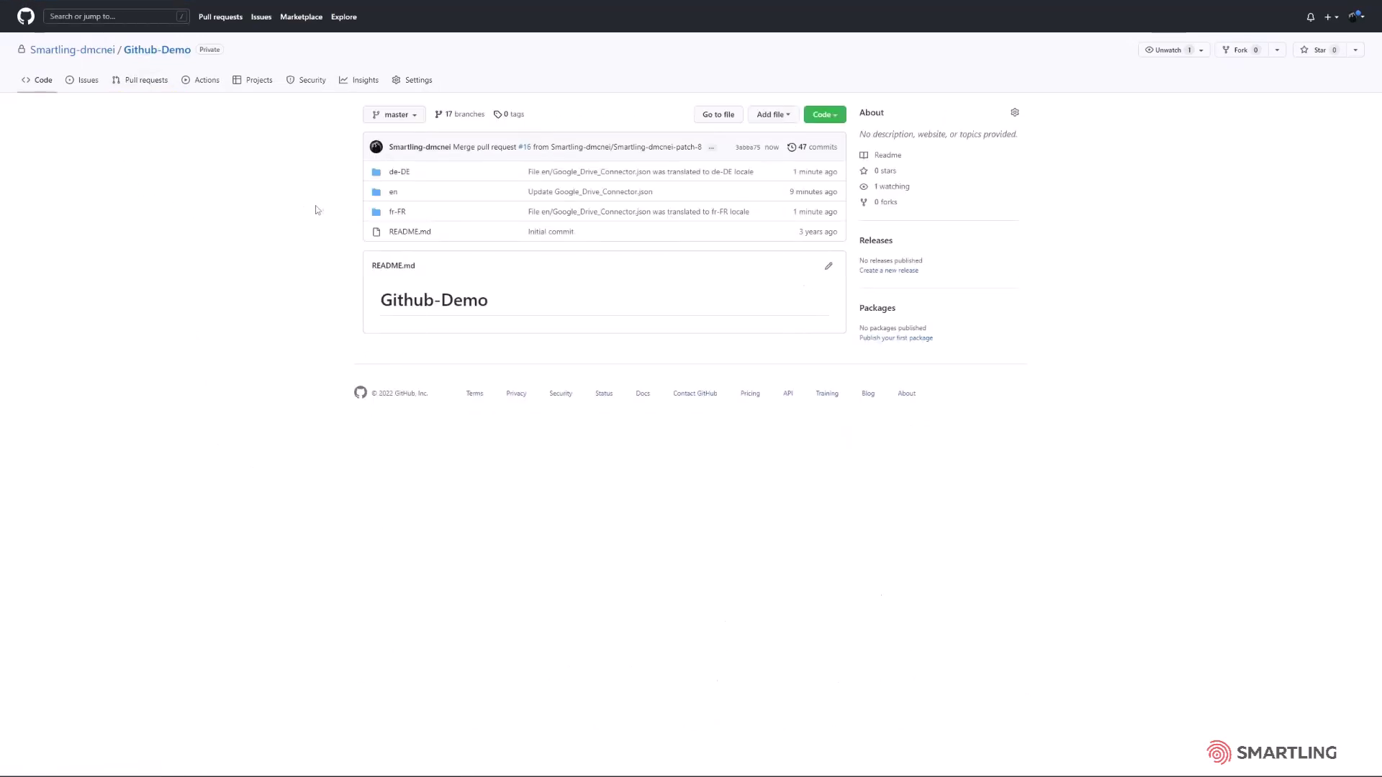
View the English source, then open de-DE/Google_Drive_Connector.json with its German strings
click(392, 194)
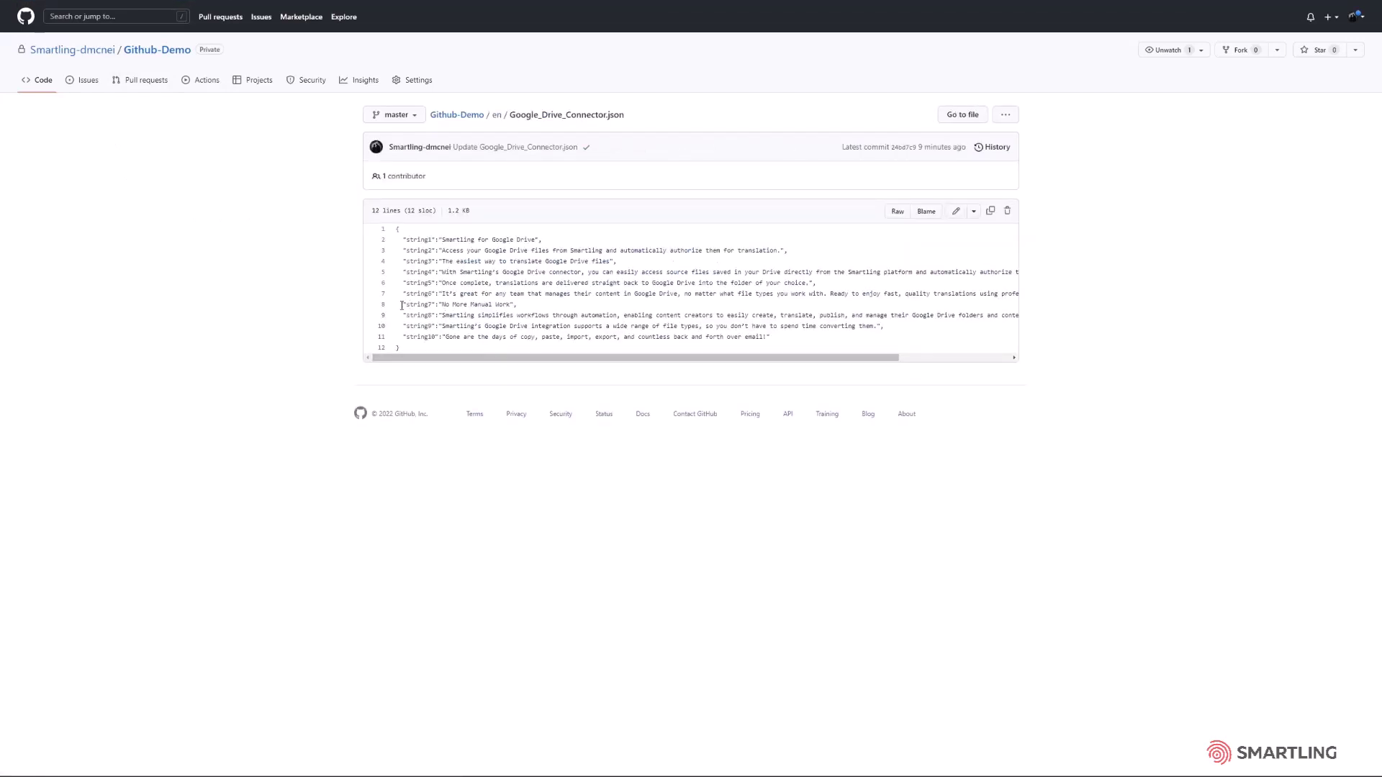
click(41, 80)
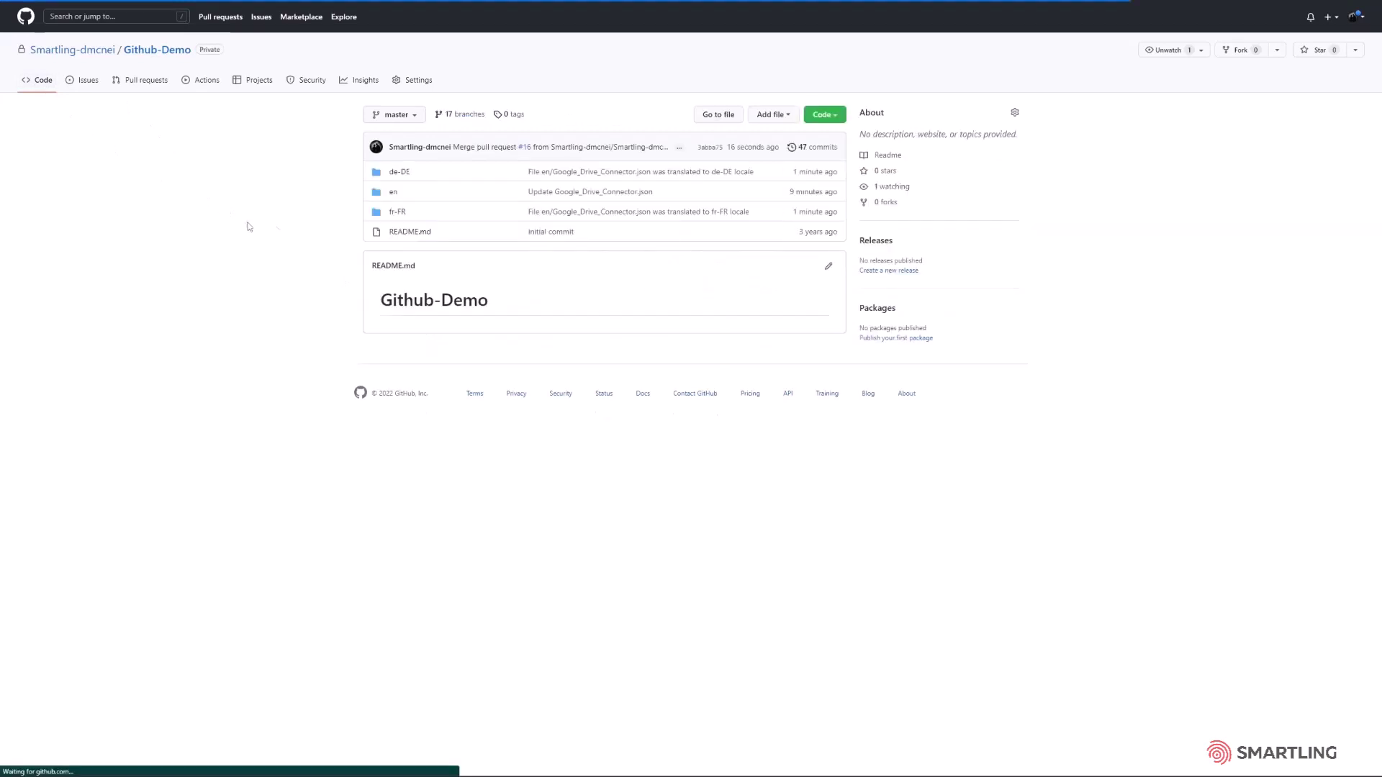
click(396, 174)
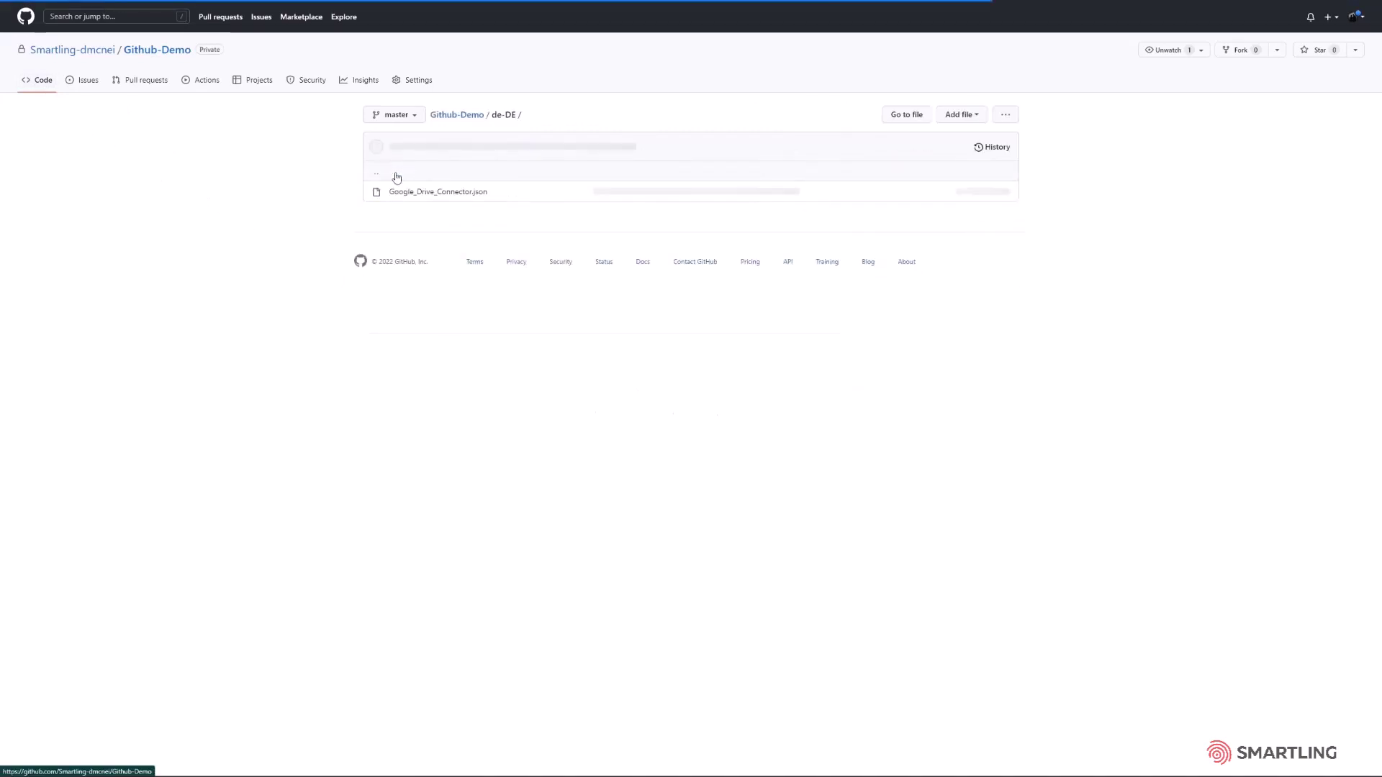
click(399, 193)
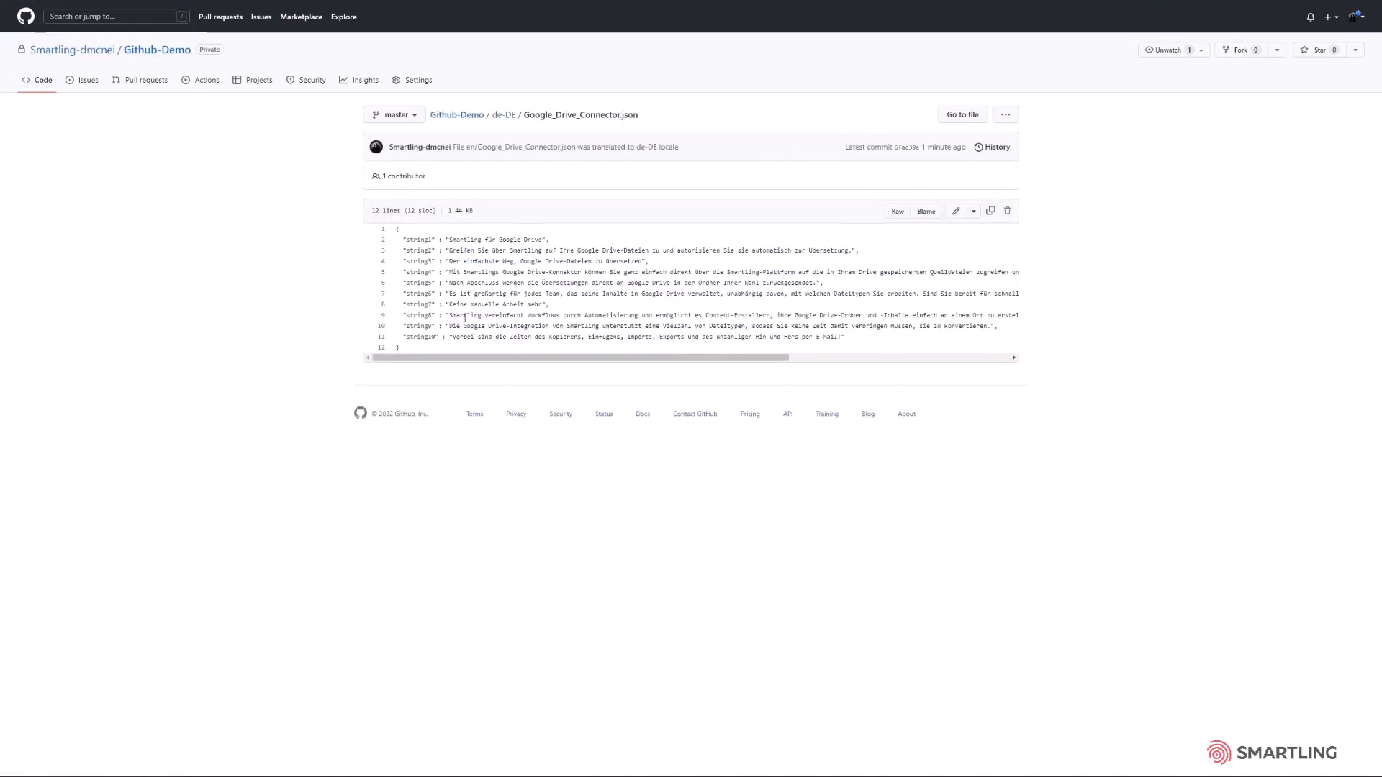